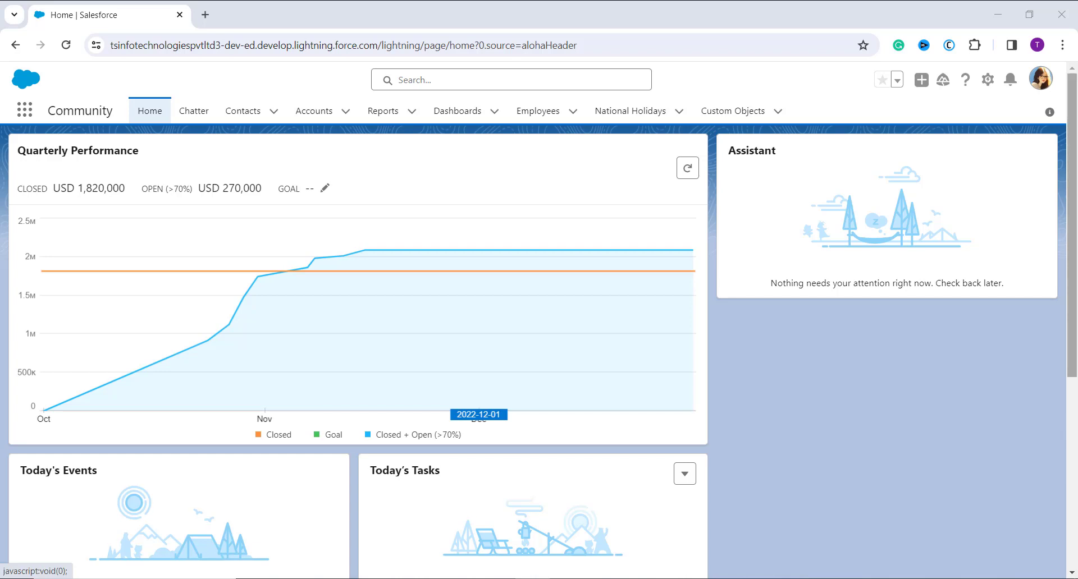
- Open Salesforce Setup Home from the gear menu in a second browser tab
left_click(990, 80)
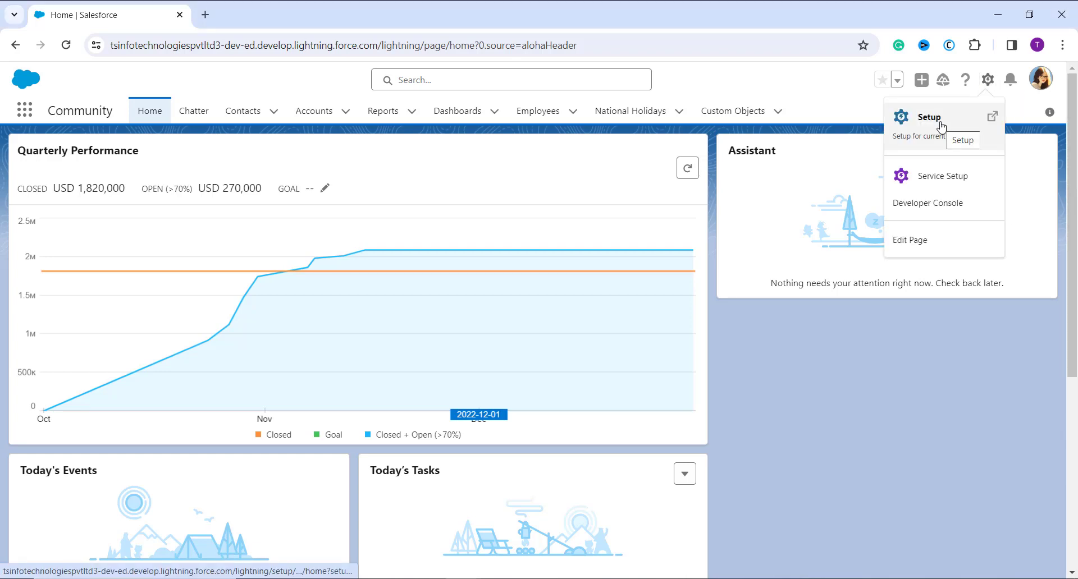
left_click(941, 127)
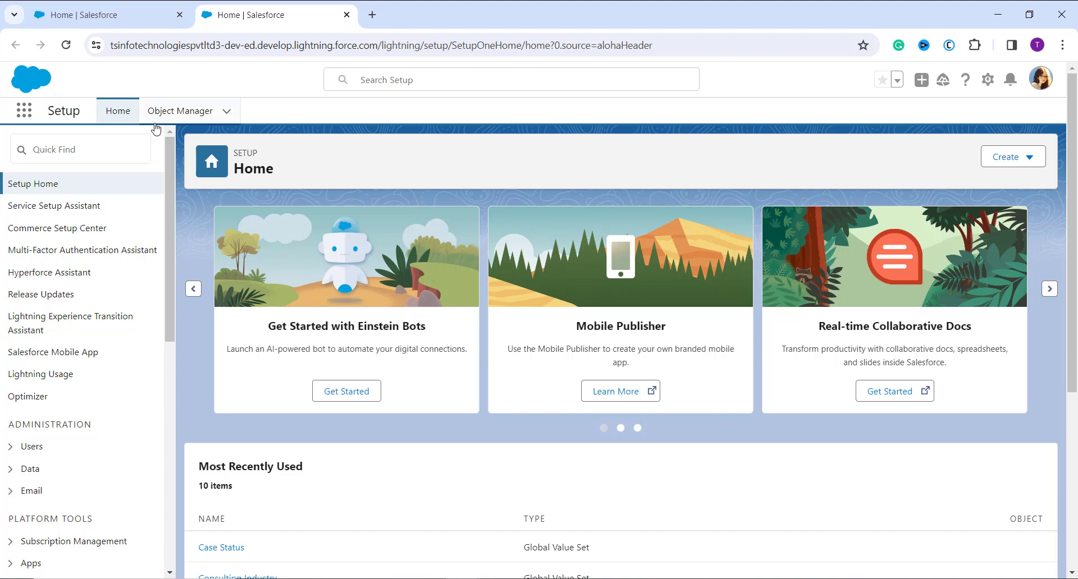
- Search Quick Find for 'picklist' and open Picklist Value Sets under Objects and Fields
left_click(78, 149)
type("p")
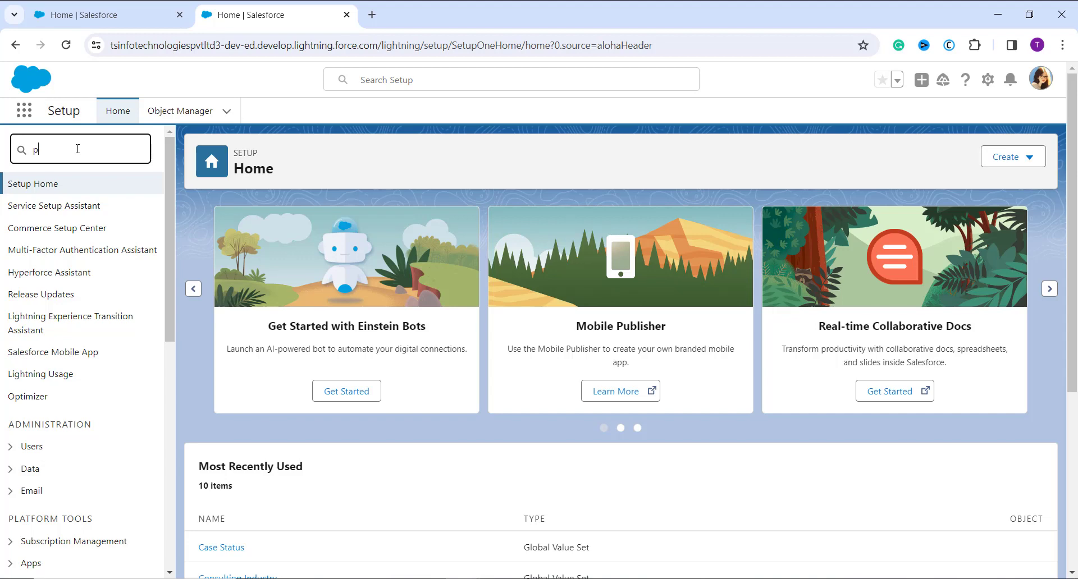
type("icklist")
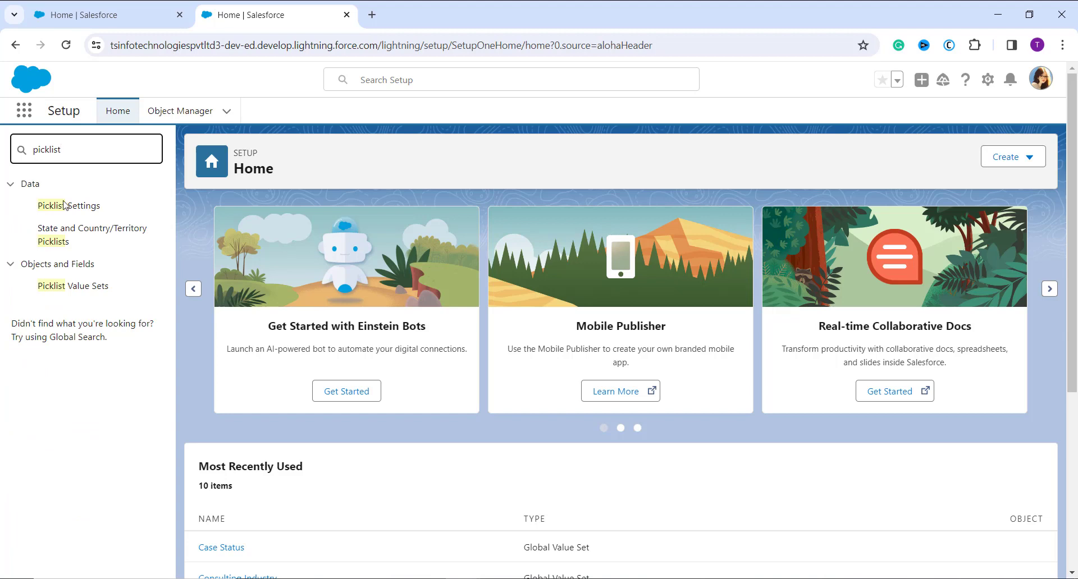
left_click(58, 286)
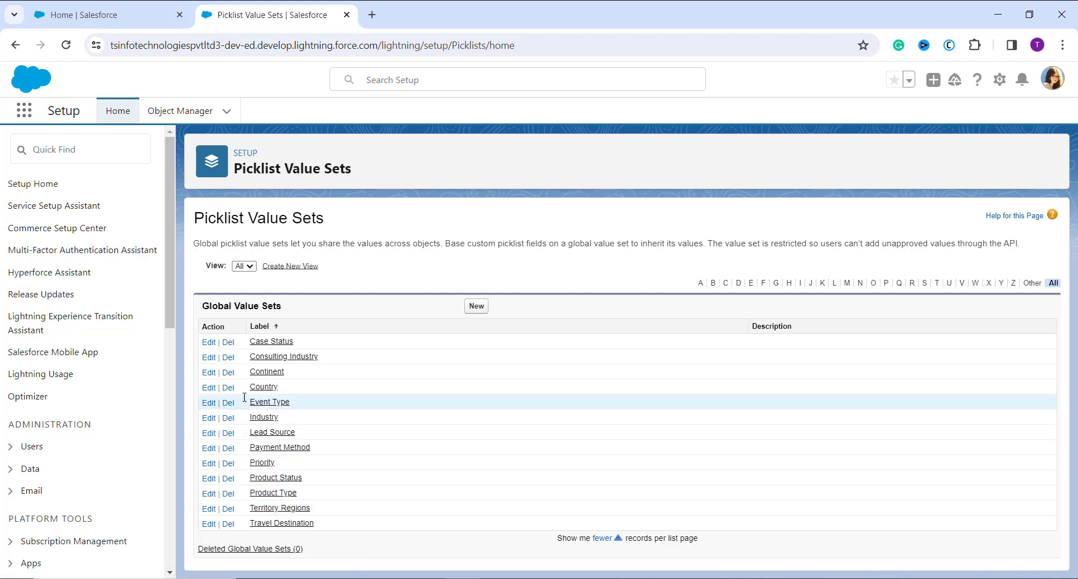
- Open the Industry value set and view its five values, Information Technology through Retail
left_click(270, 421)
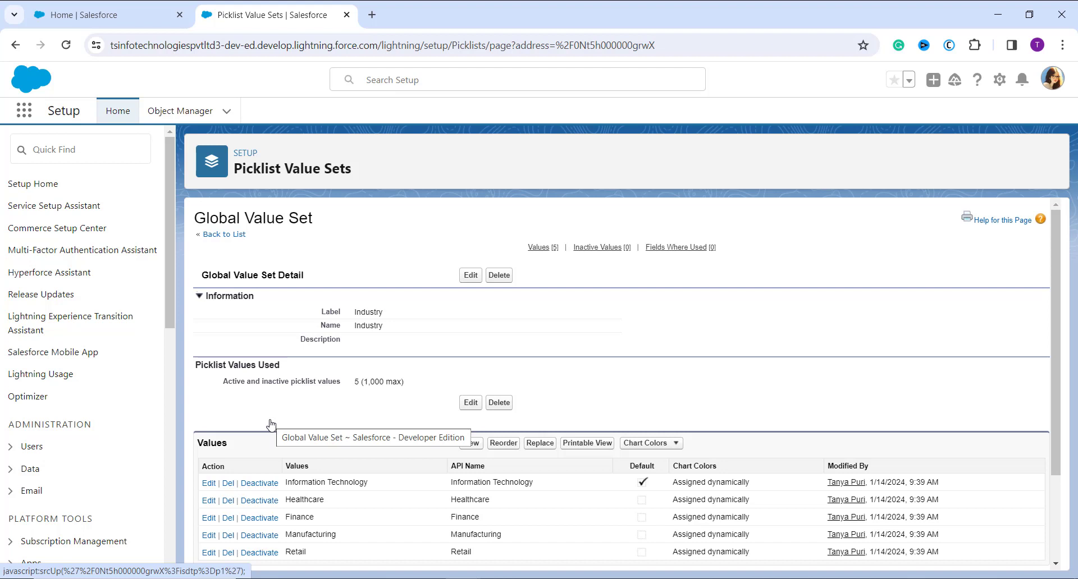
scroll(270, 424, "down", 1)
scroll(270, 424, "down", 1)
scroll(270, 424, "up", 2)
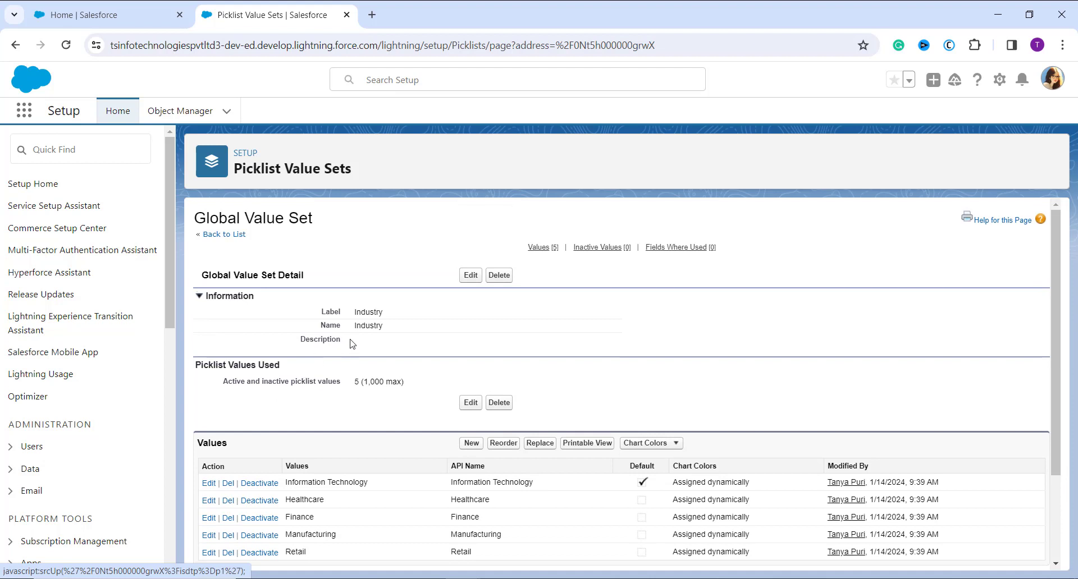
scroll(363, 399, "down", 2)
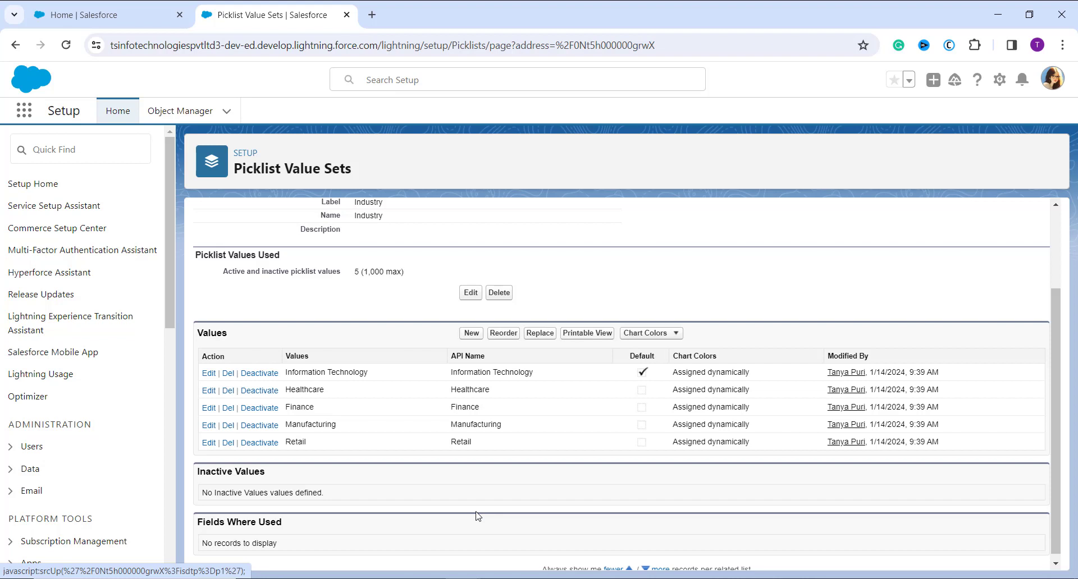
- Delete the Retail value from Industry, leaving four active values
left_click(228, 443)
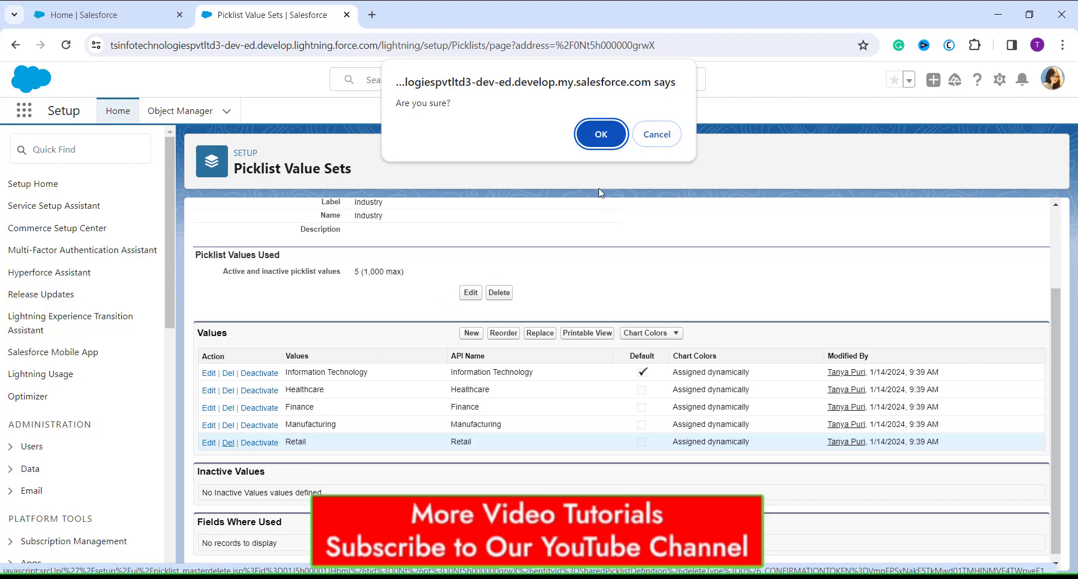
left_click(601, 135)
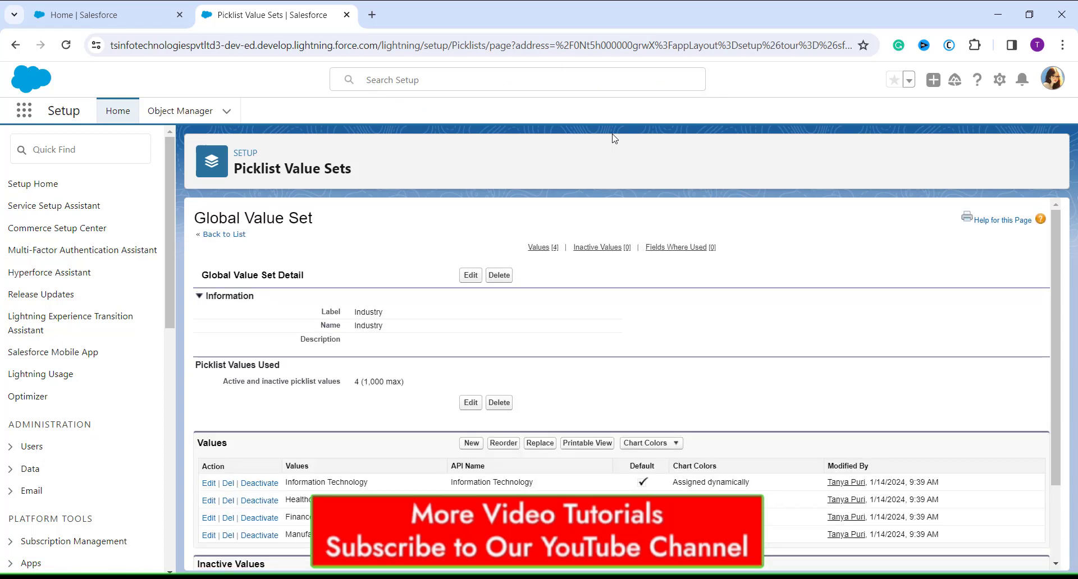
scroll(433, 330, "down", 2)
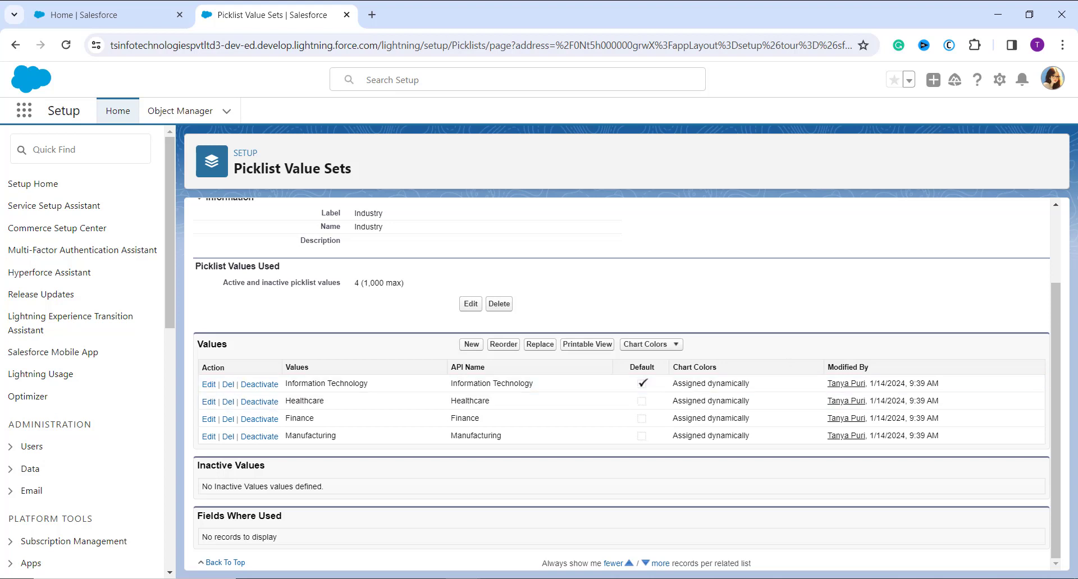
- Switch from Lightning to Salesforce Classic via the avatar menu and open Classic Setup
left_click(1052, 78)
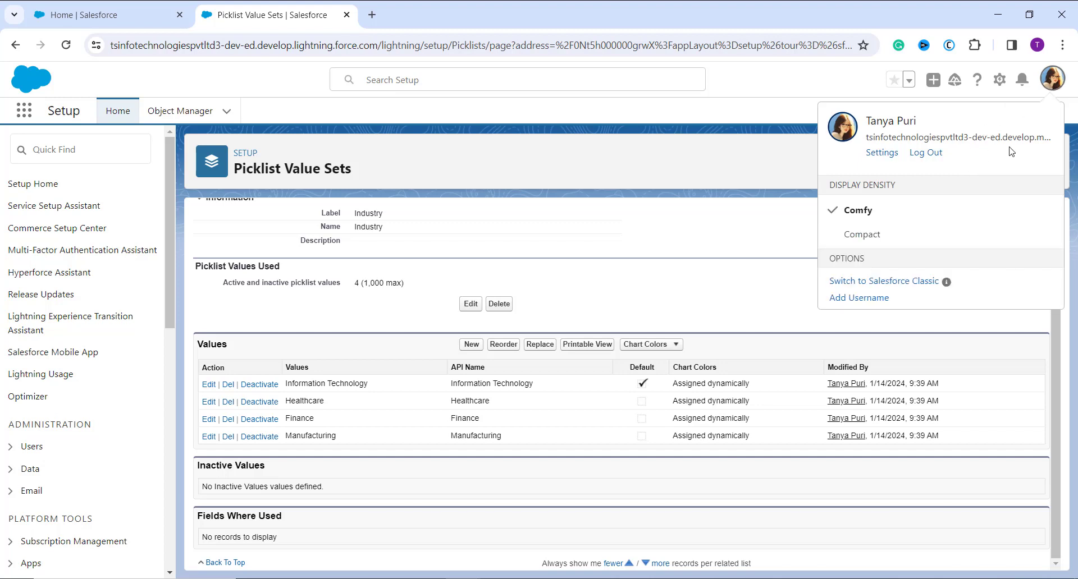
left_click(870, 282)
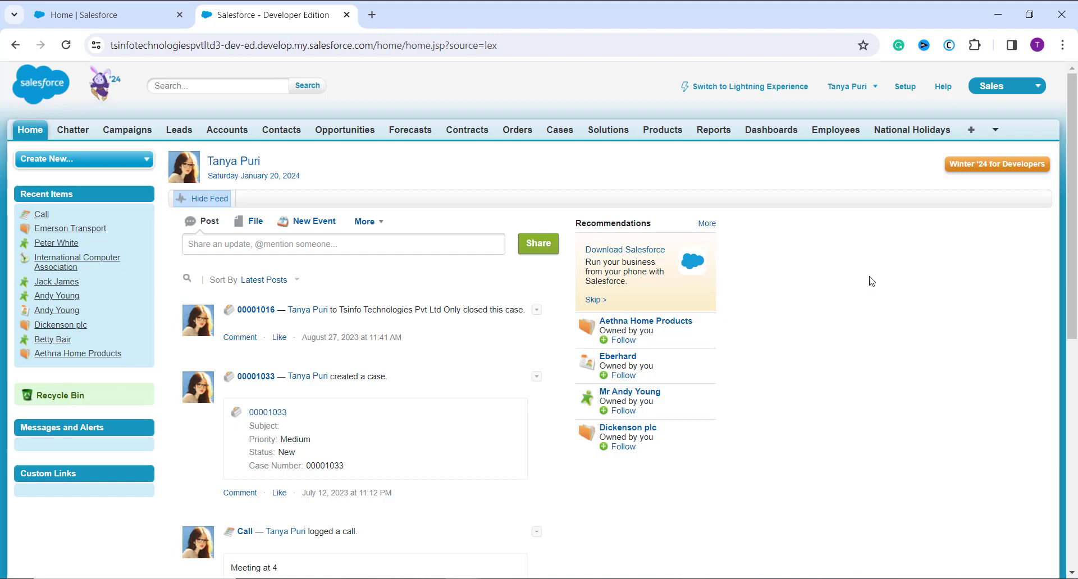
left_click(906, 88)
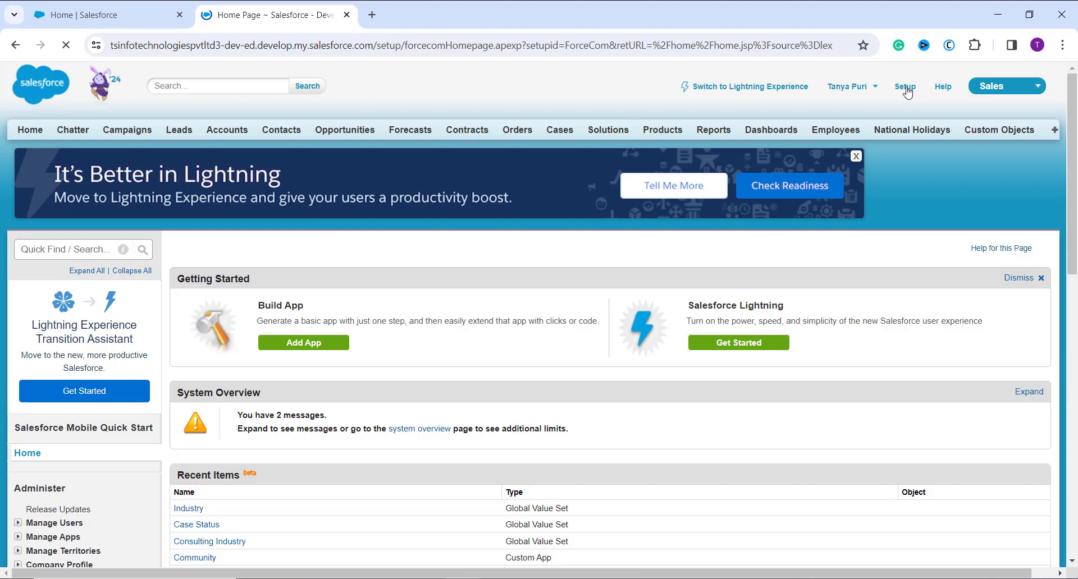
left_click(877, 86)
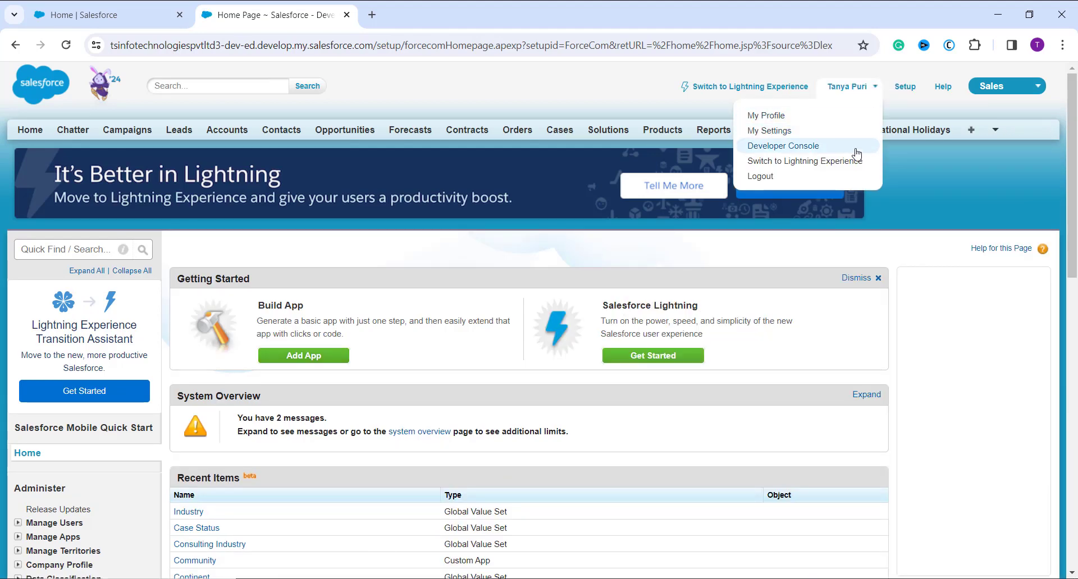
left_click(976, 169)
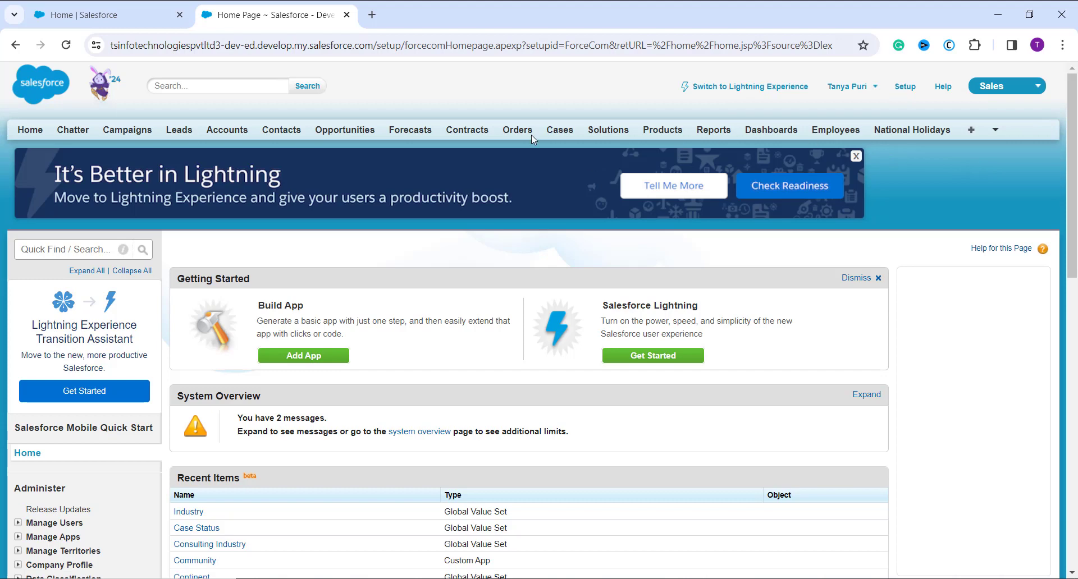
- Expand Build > Create in the Classic Setup sidebar and open Picklist Value Sets
left_click(77, 252)
scroll(113, 352, "down", 9)
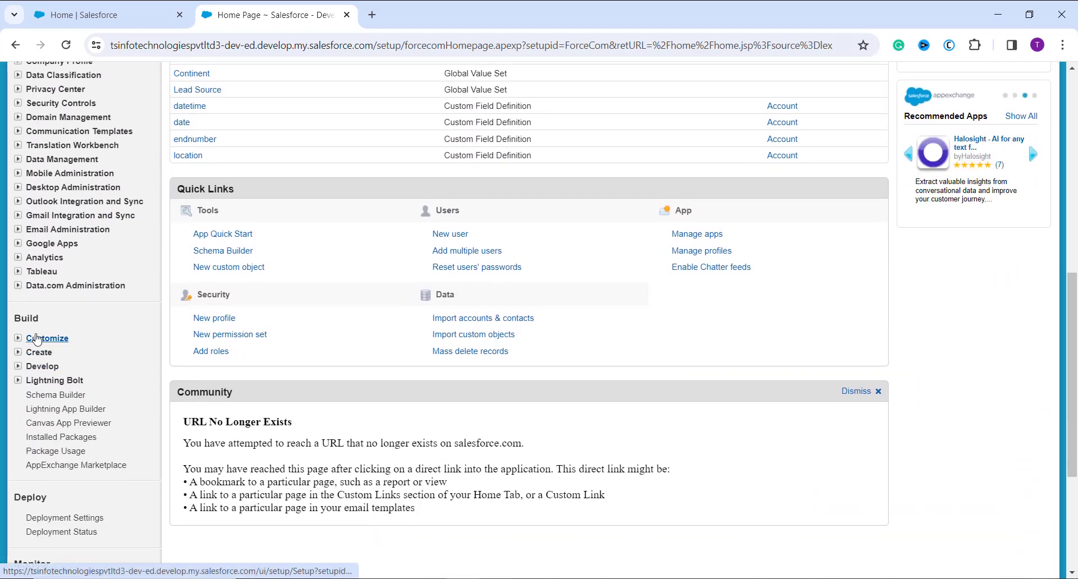
left_click(17, 353)
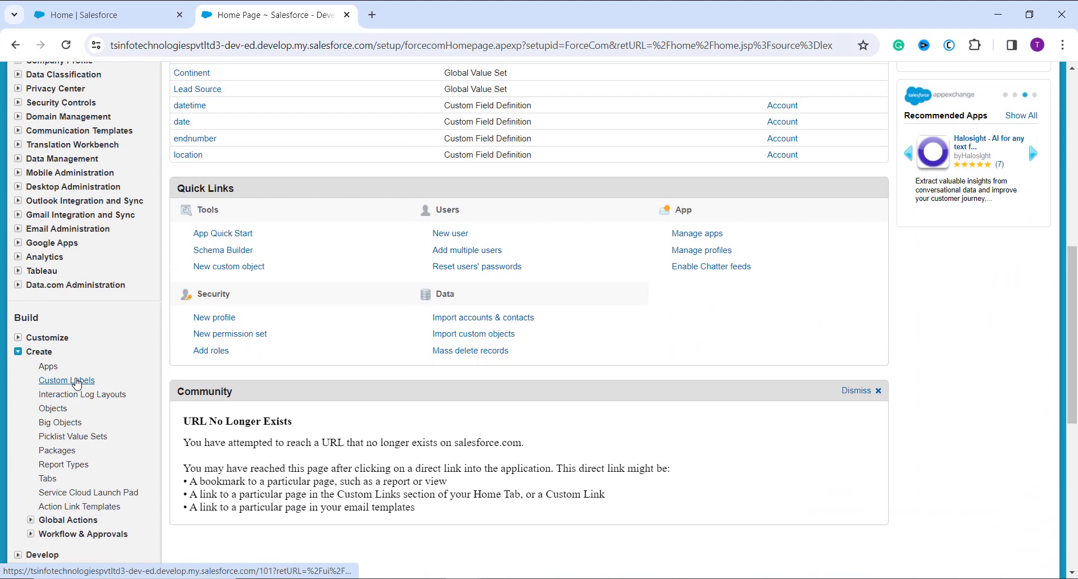
scroll(75, 339, "down", 2)
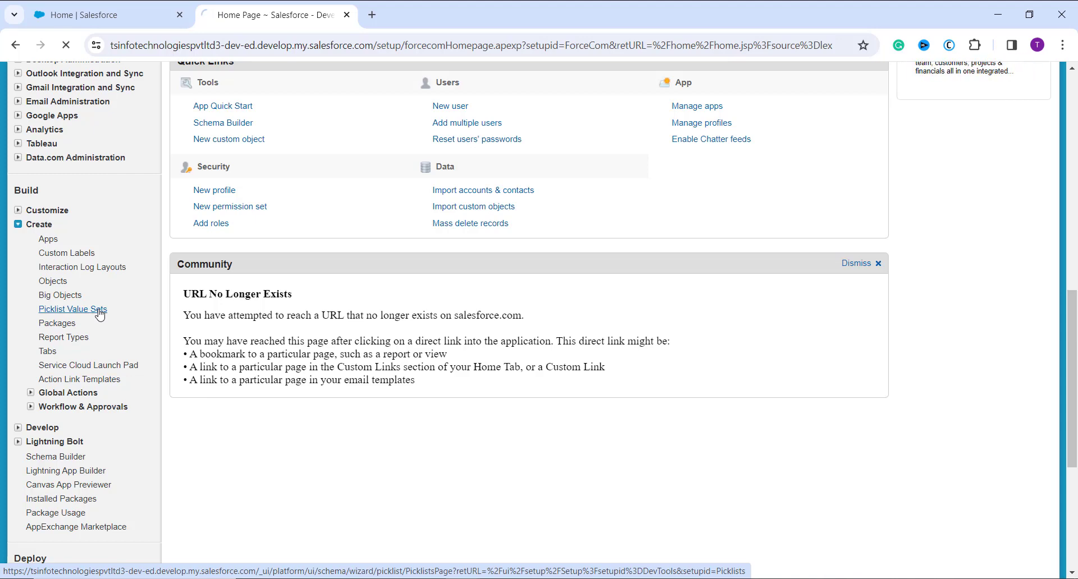
left_click(100, 314)
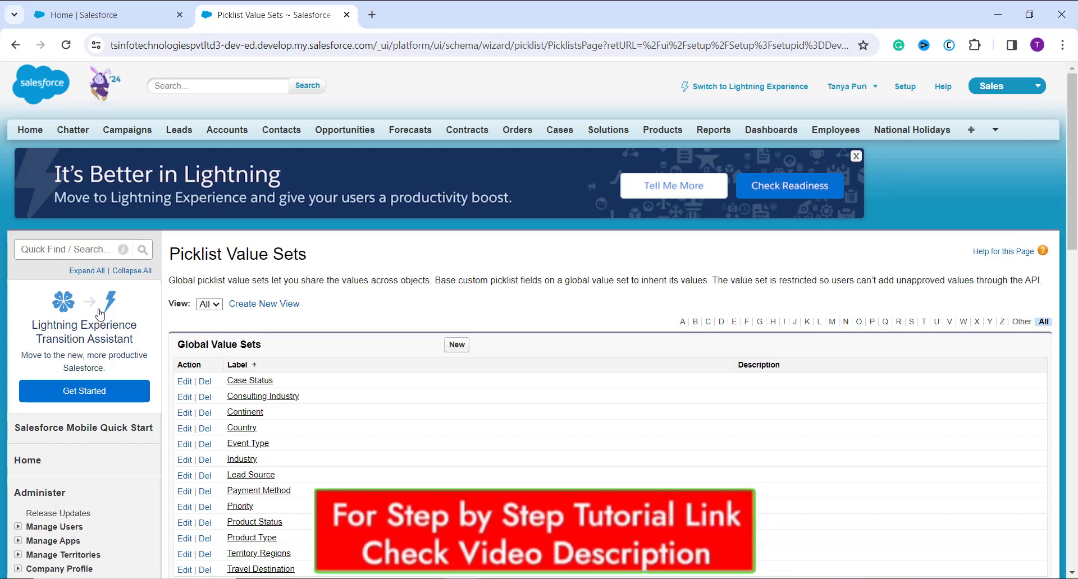
scroll(314, 351, "down", 2)
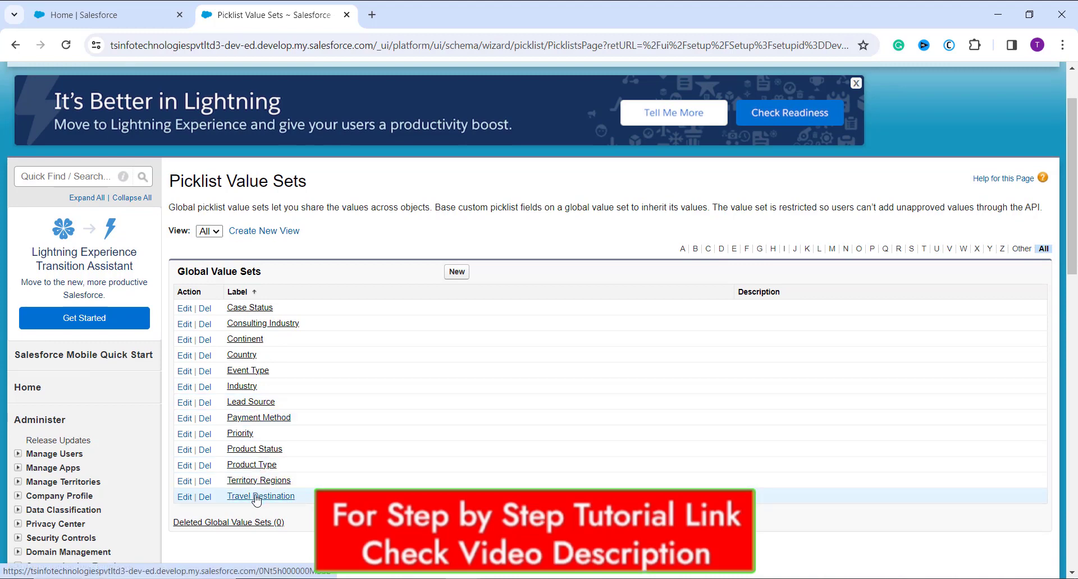
- Open Travel Destination and view its values: London, New York, Sydney and Tokyo
left_click(251, 505)
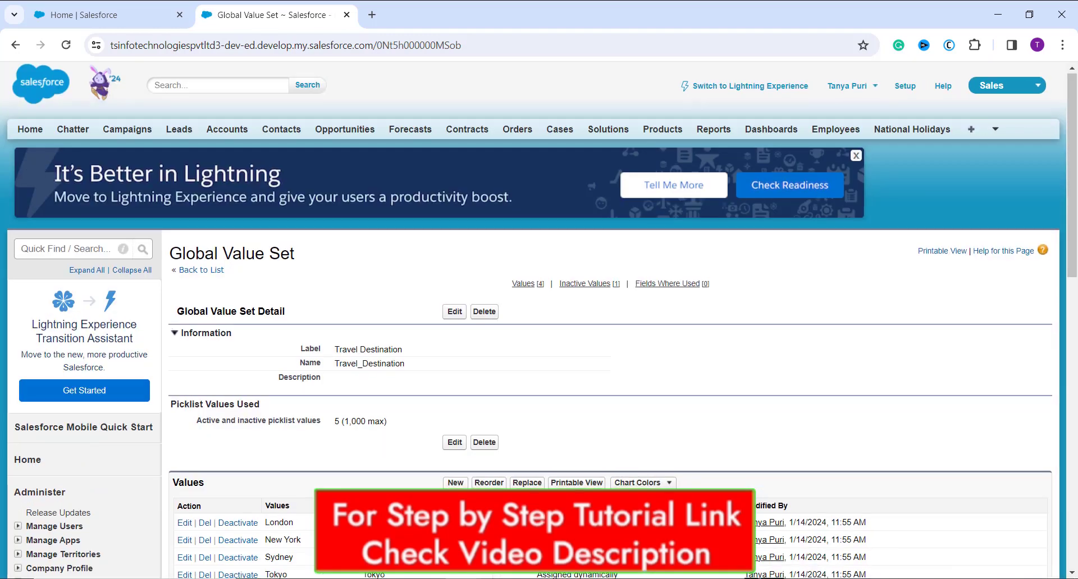
scroll(251, 505, "down", 3)
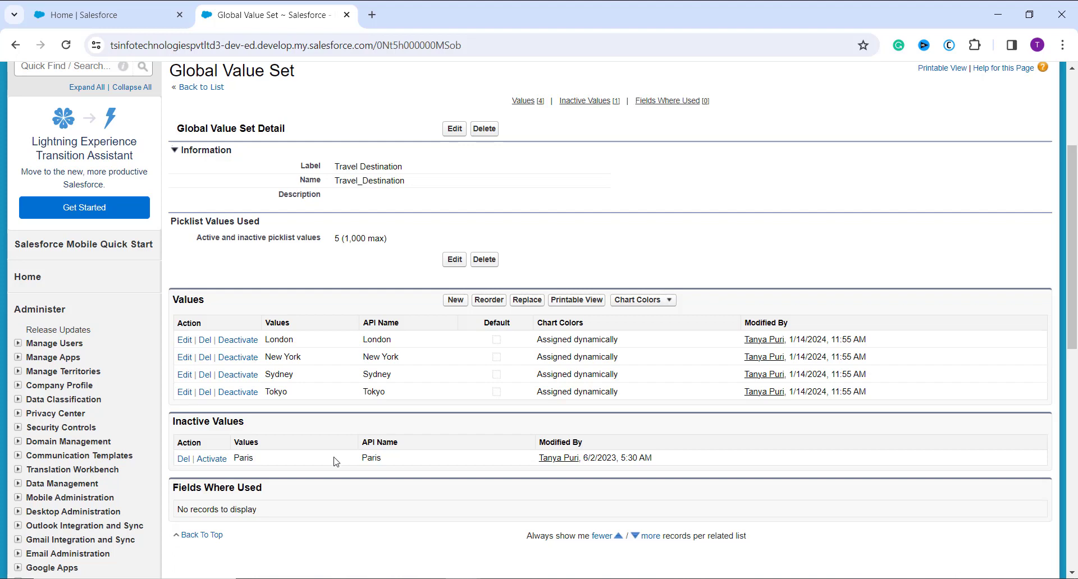
- Delete the Tokyo value from Travel Destination, leaving London, New York and Sydney active
left_click(205, 394)
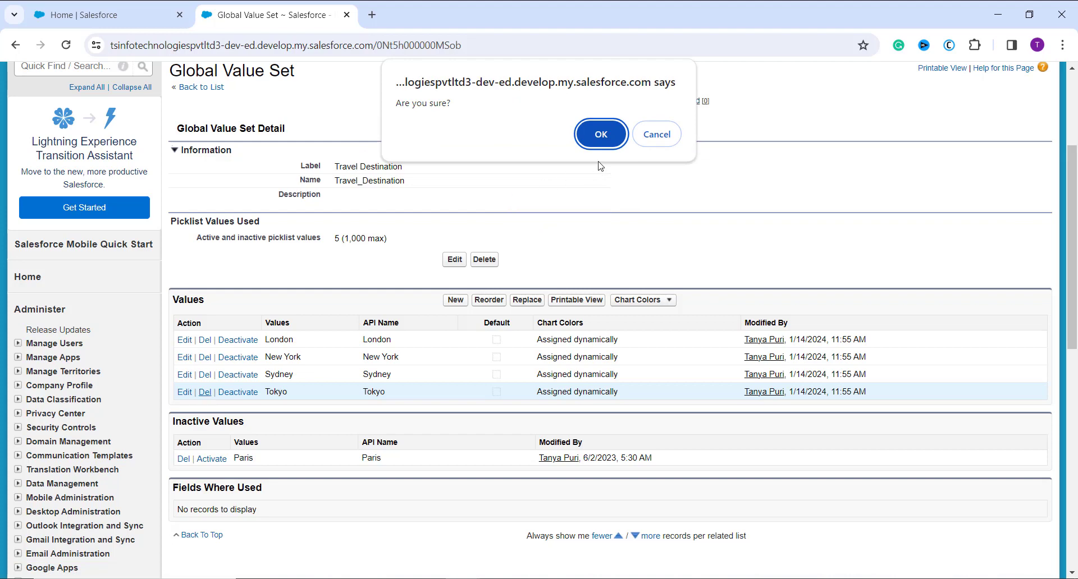
left_click(603, 134)
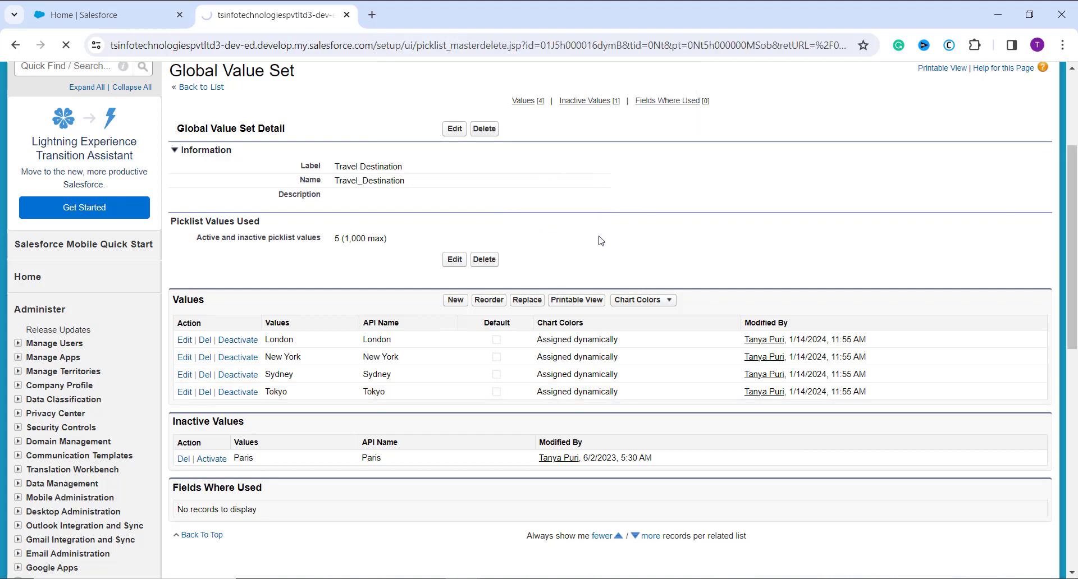
scroll(560, 304, "down", 5)
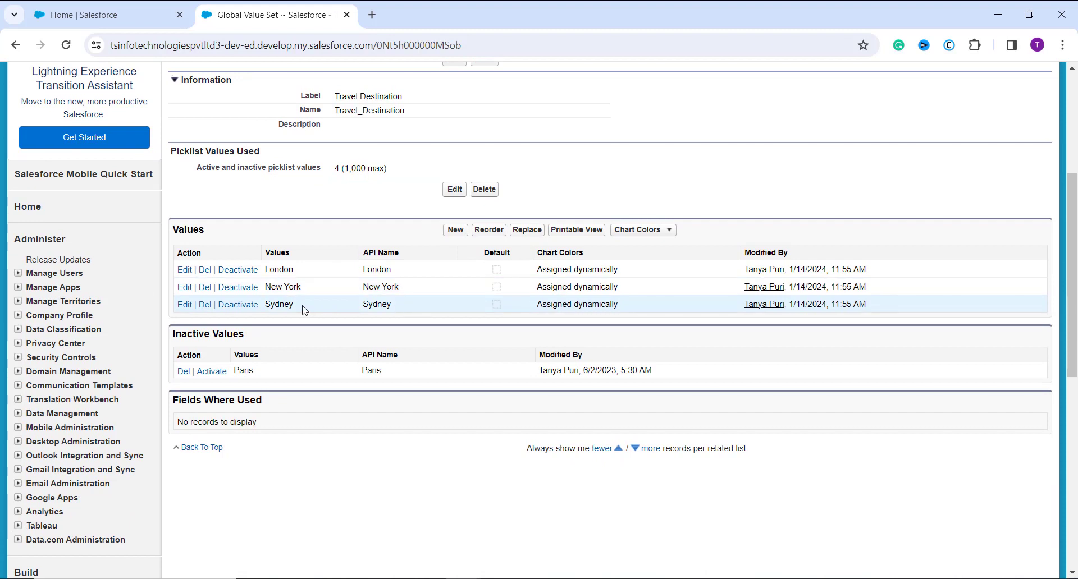
scroll(303, 310, "up", 1)
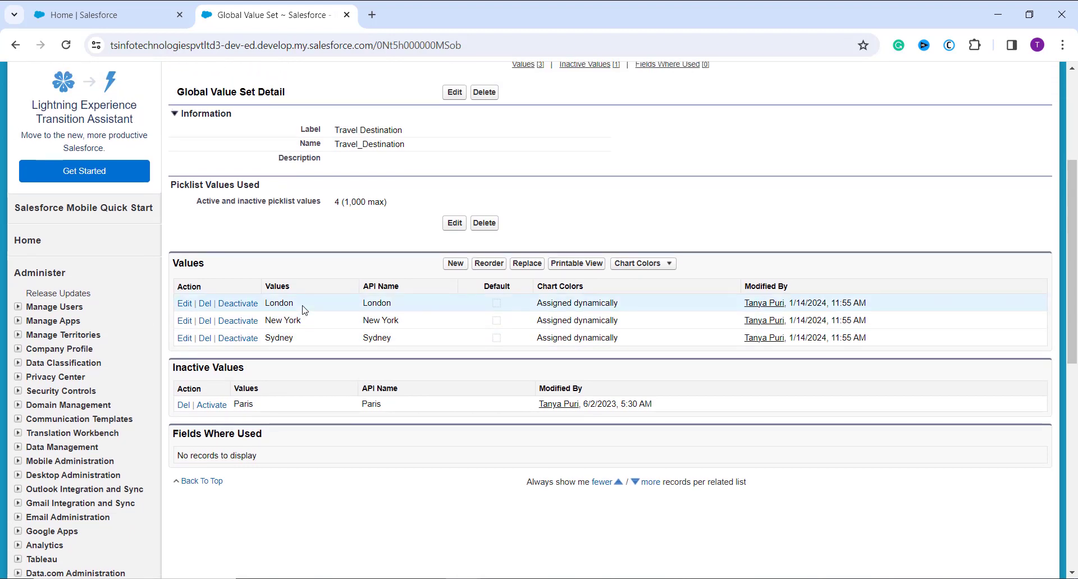